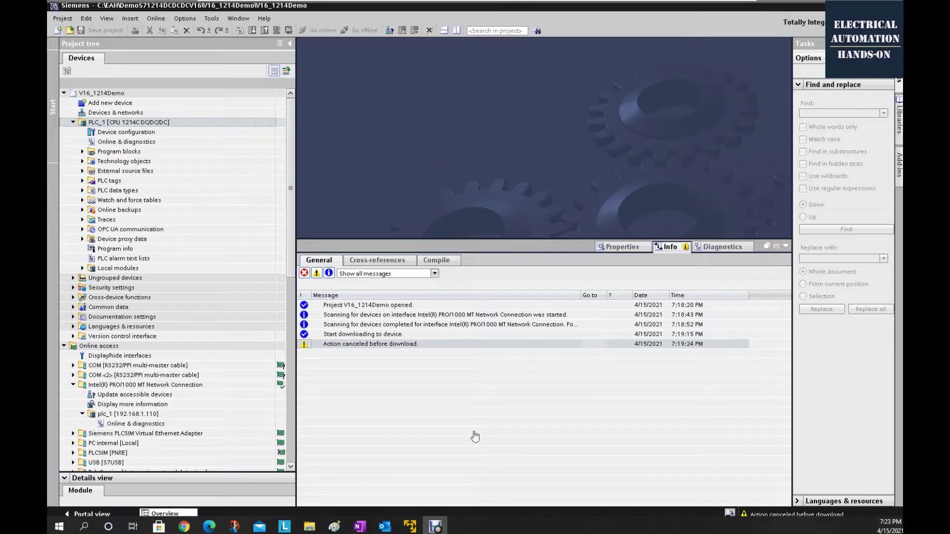
Open online diagnostics for plc_1 at 192.168.1.110, which brings up a password prompt
left_click(137, 426)
double_click(138, 425)
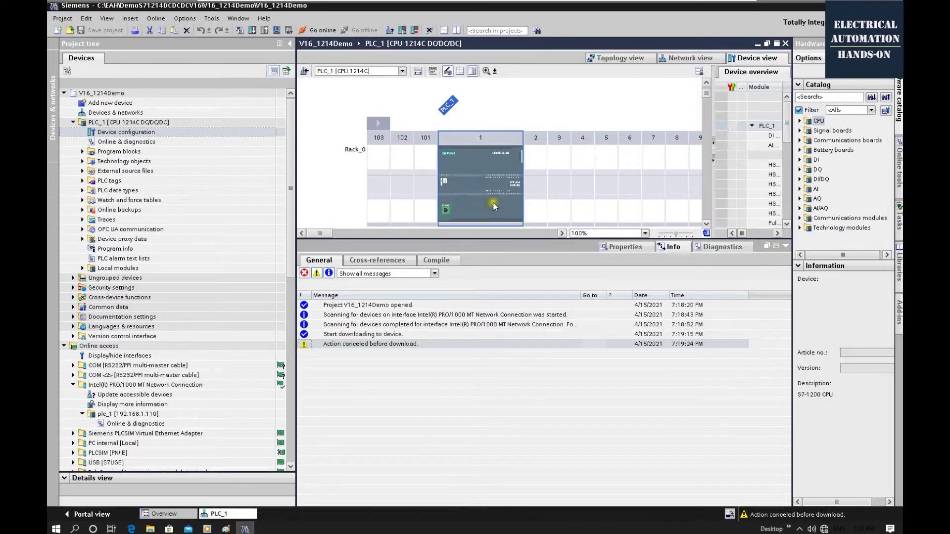
Check the CPU's protection access level, then start a download of the project to PLC_1
left_click(494, 202)
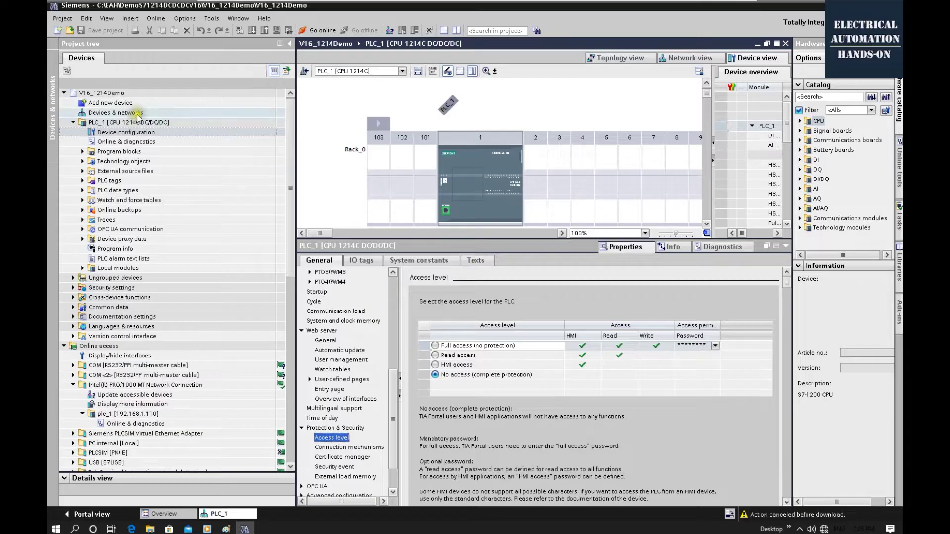
left_click(198, 122)
left_click(252, 31)
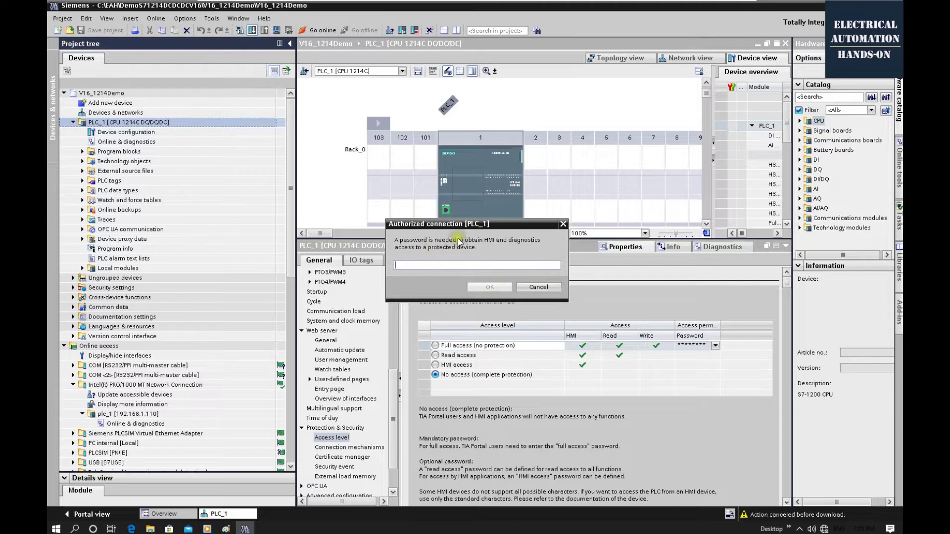
Cancel the password prompt and Load preview, then retry online diagnostics for plc_1
left_click(564, 224)
left_click(673, 146)
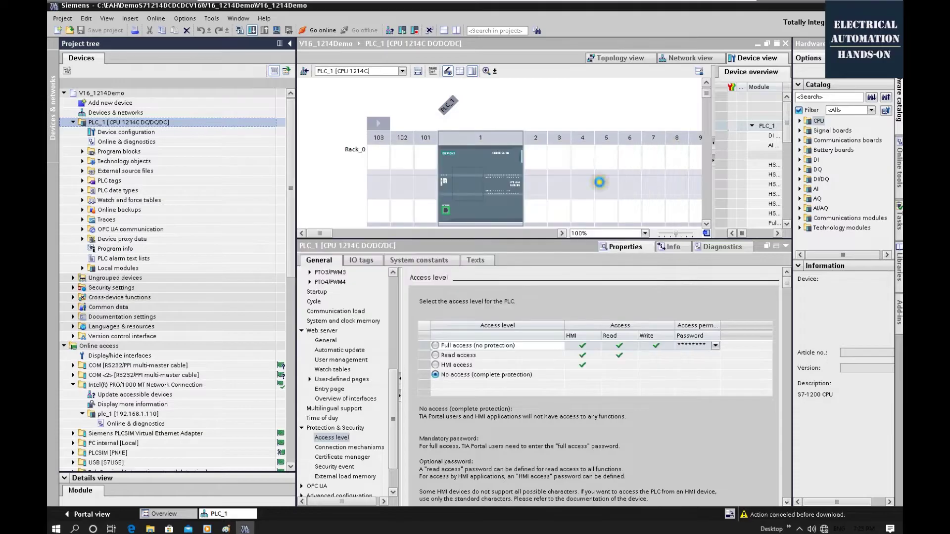
double_click(144, 424)
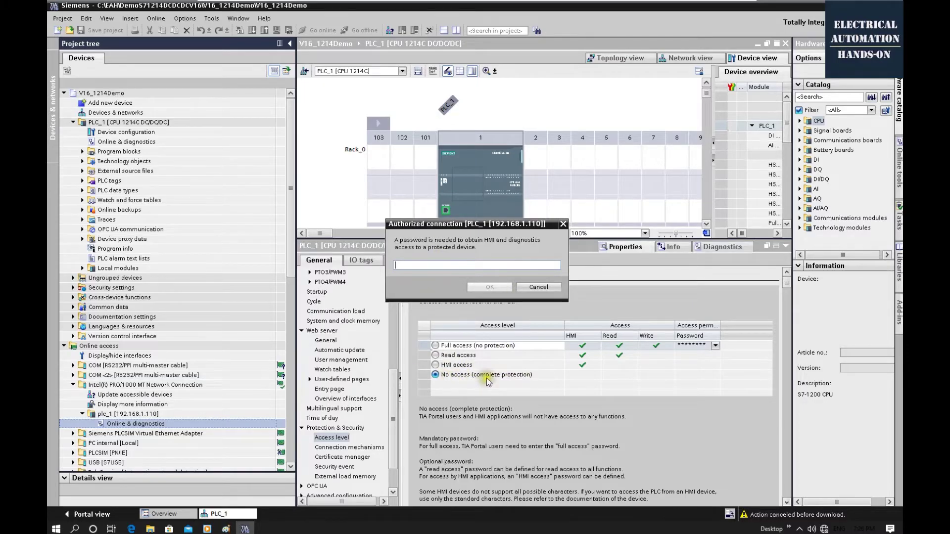
left_click_drag(476, 224, 643, 159)
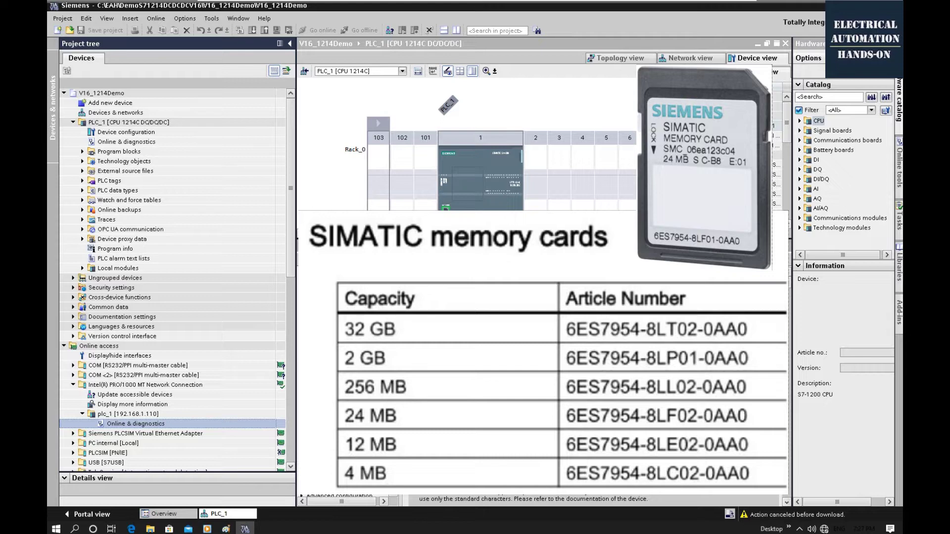
Select the V16_1214Demo project in the project tree
left_click(101, 93)
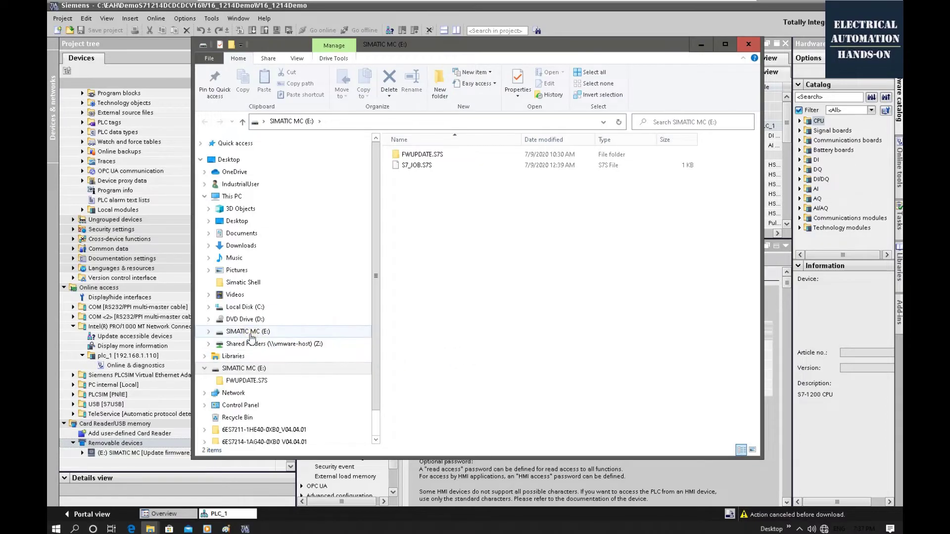
Delete FWUPDATE.S7S and S7_JOB.S7S from the SIMATIC MC (E:) card, confirming the deletion
left_click(250, 333)
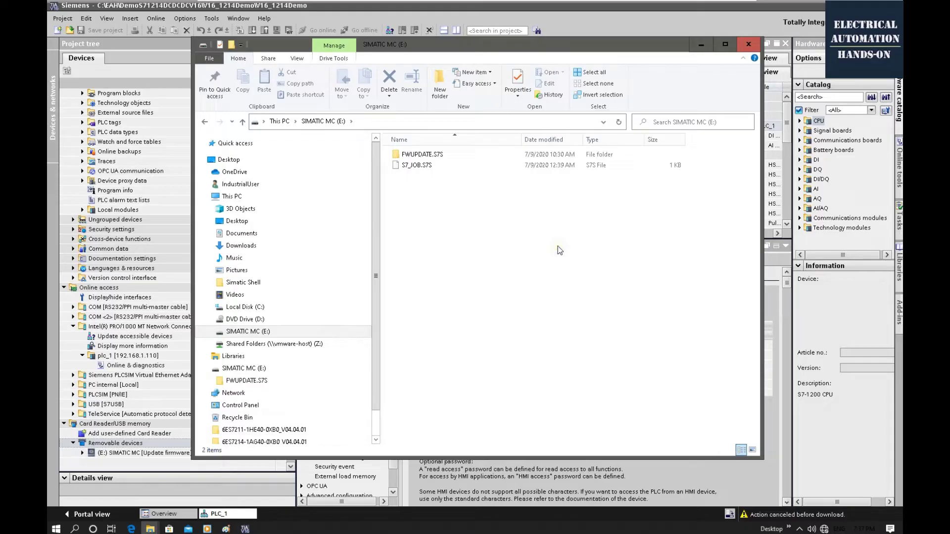
left_click_drag(558, 245, 384, 132)
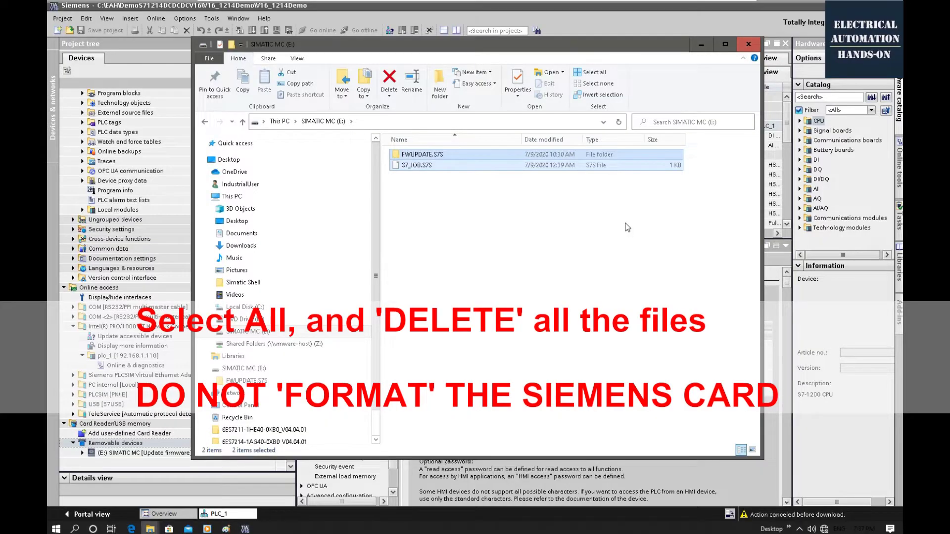
key("Delete")
key("Return")
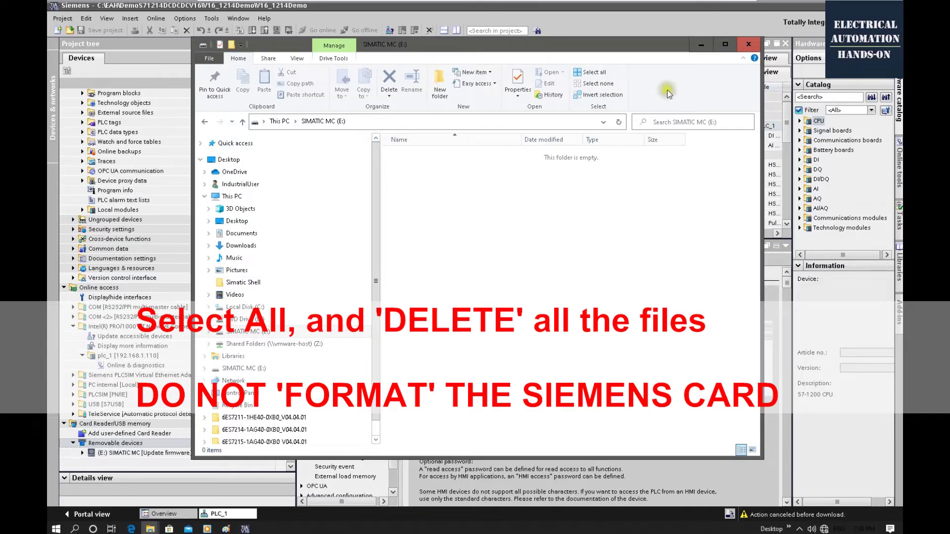
Minimize File Explorer and select (E:) SIMATIC MC under Card Reader/USB memory in the project tree
left_click(701, 45)
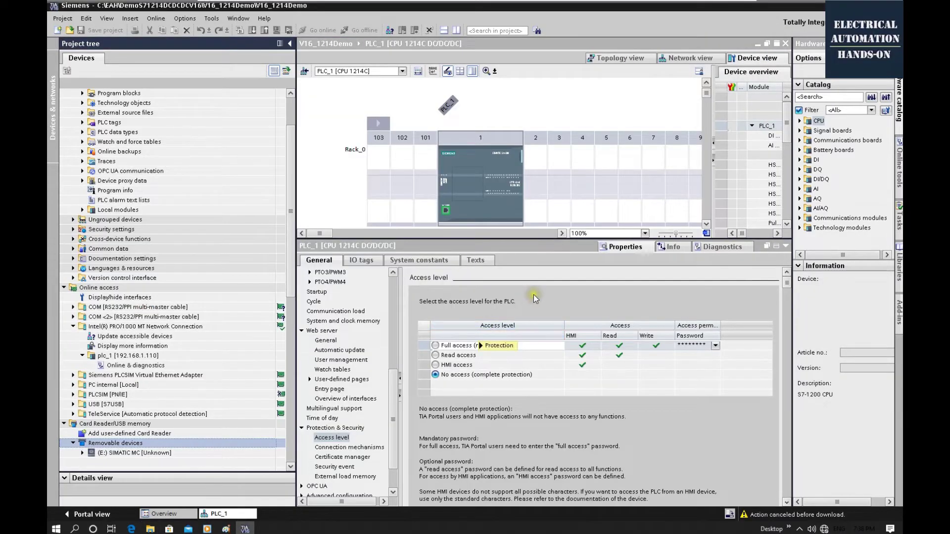
scroll(198, 223, "down", 1)
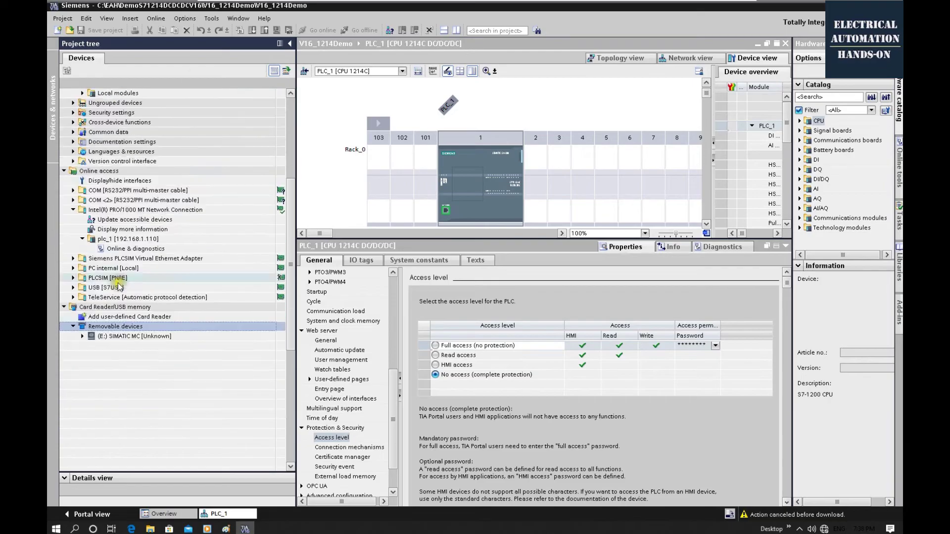
scroll(114, 267, "down", 3)
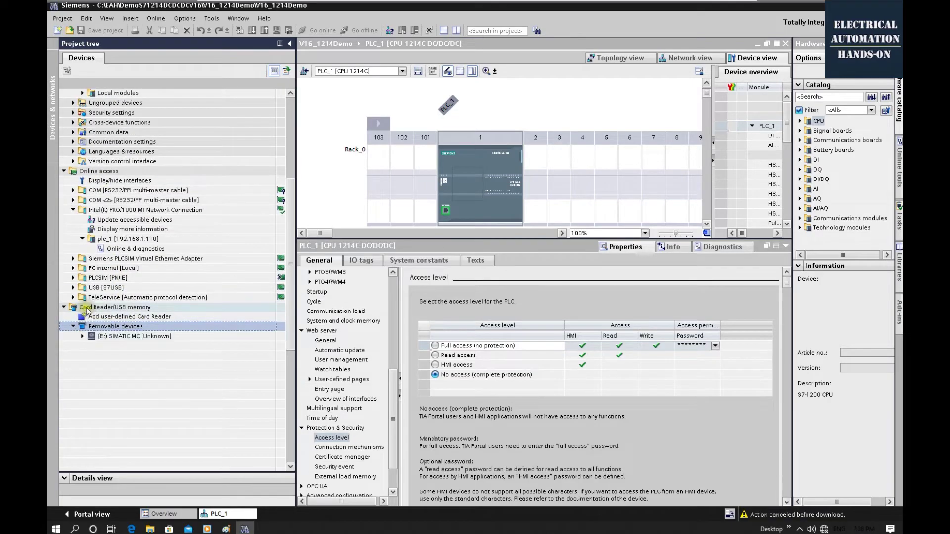
left_click(112, 321)
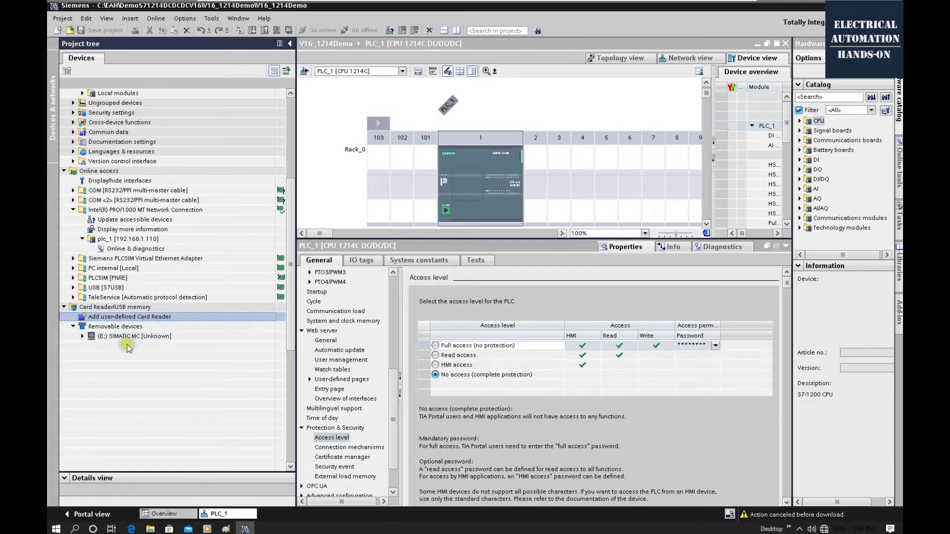
left_click(140, 338)
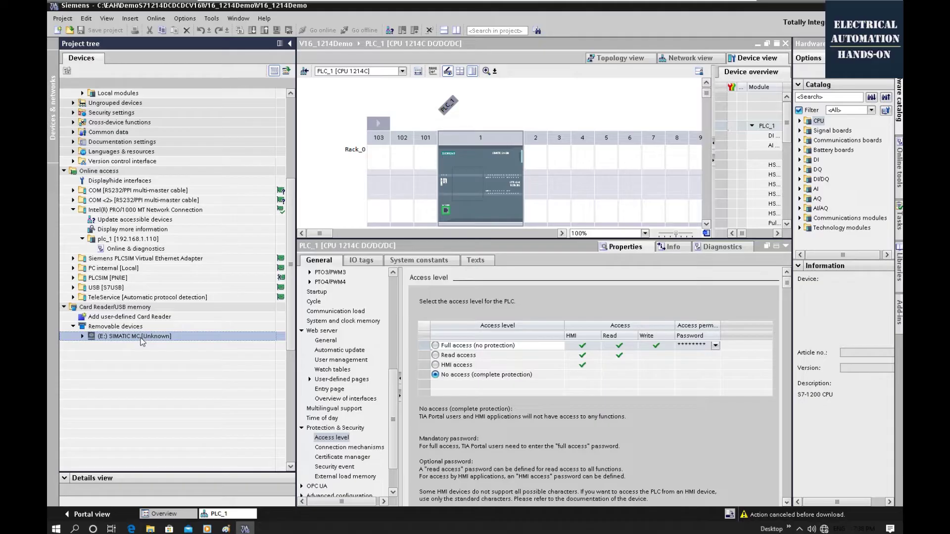
right_click(142, 341)
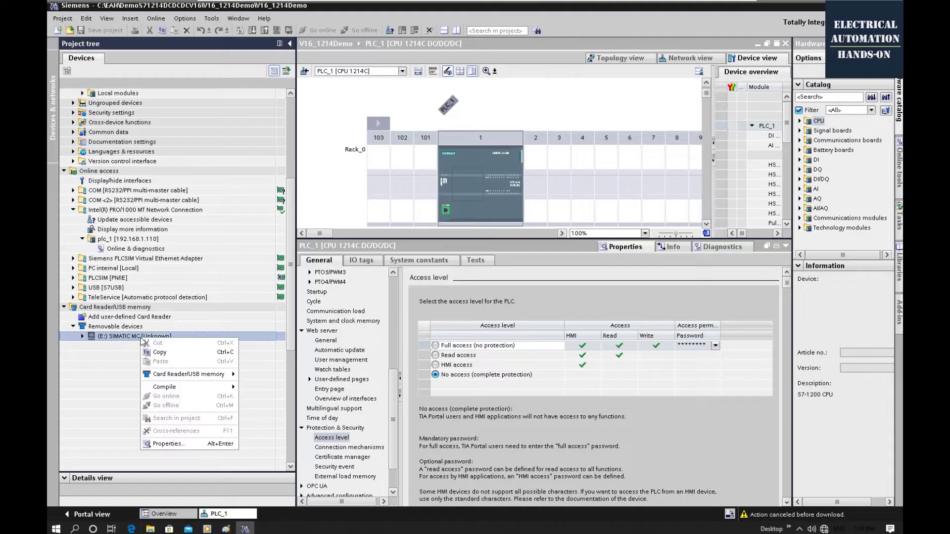
Set the (E:) SIMATIC MC card type to Transfer in its Properties
left_click(177, 444)
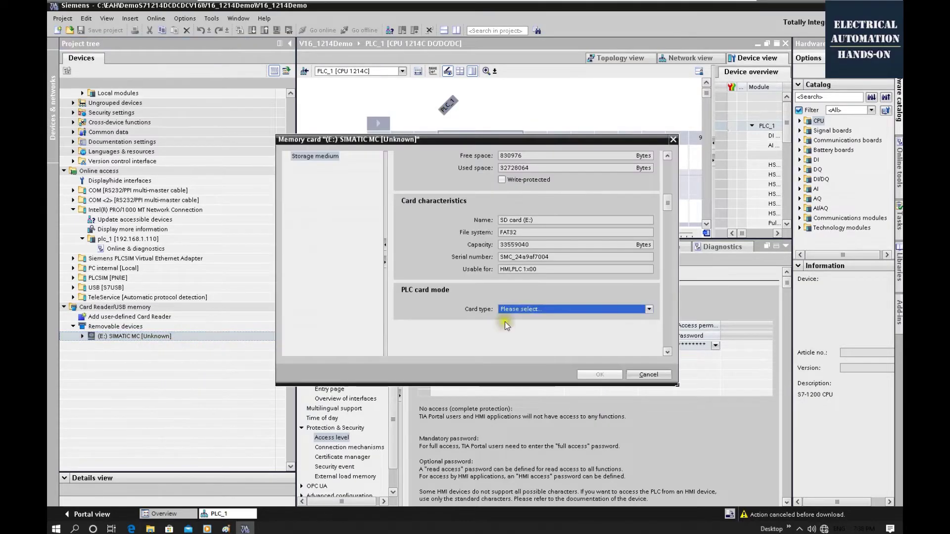
left_click(541, 313)
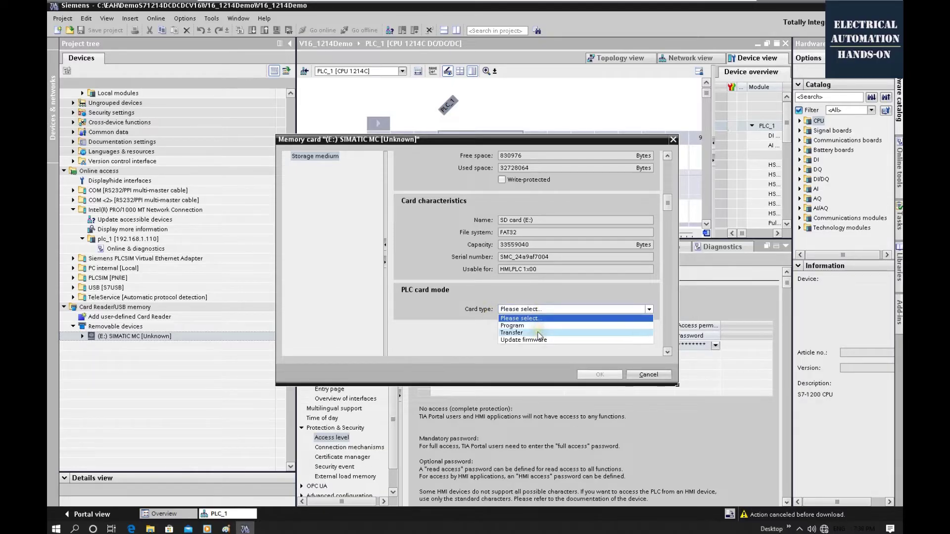
left_click(538, 334)
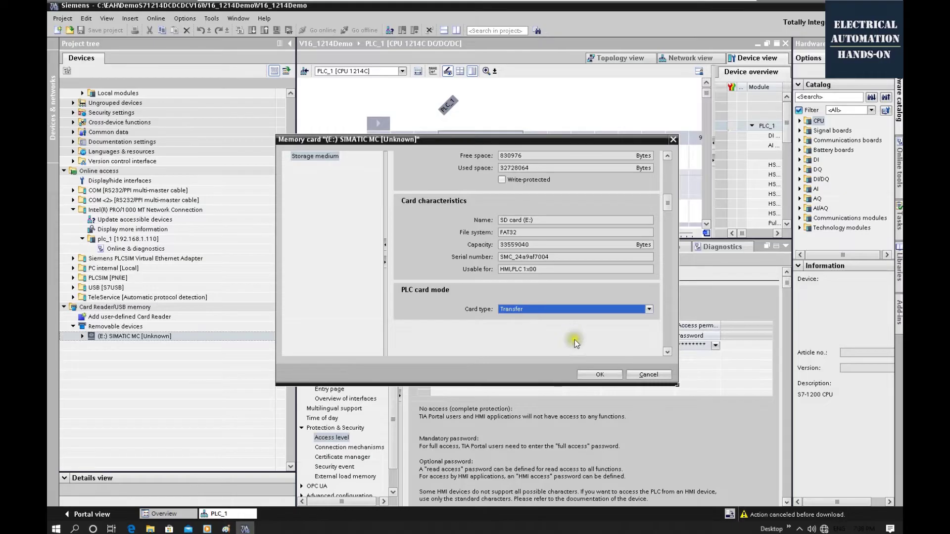
left_click(599, 374)
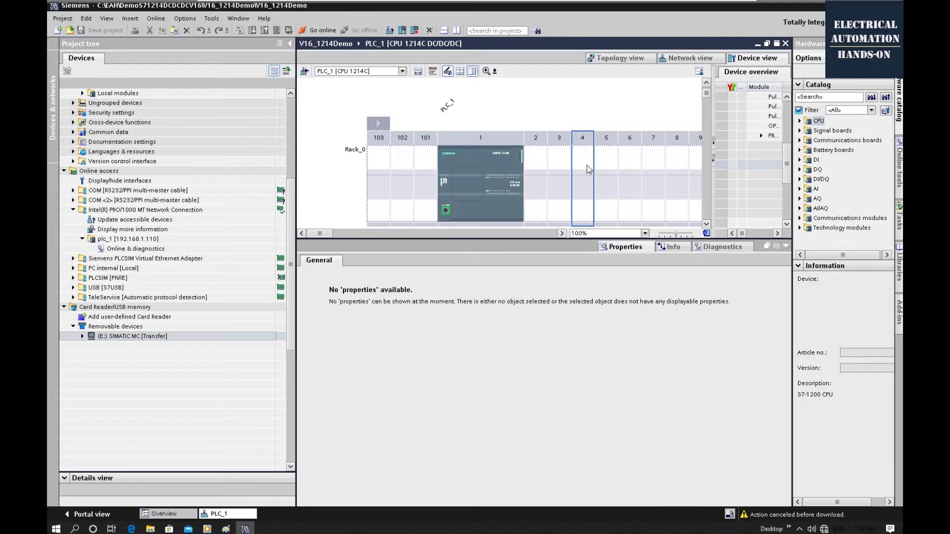
Check the CPU's access level and look for plc_1 online through the network adapter
left_click(490, 178)
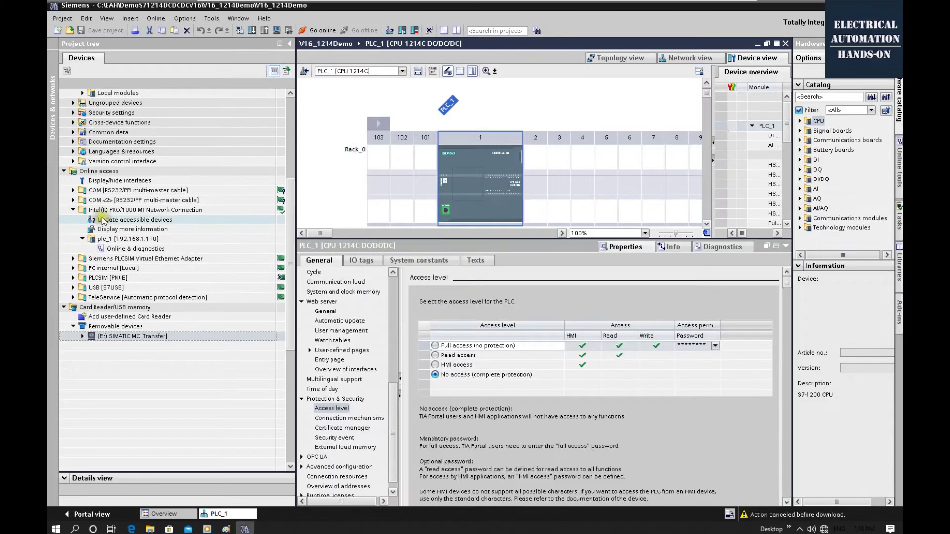
left_click(133, 248)
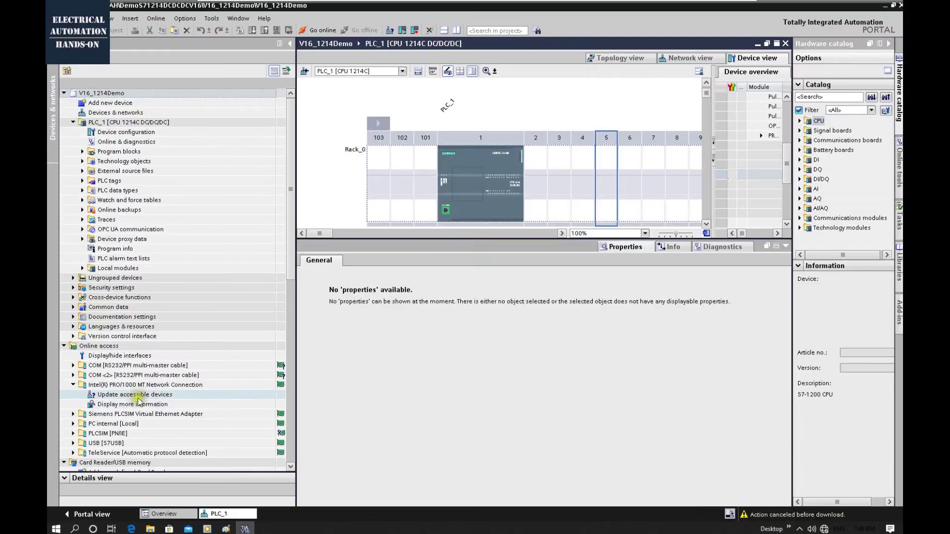
Refresh accessible devices and expand the online PLC at 192.168.1.110
double_click(140, 396)
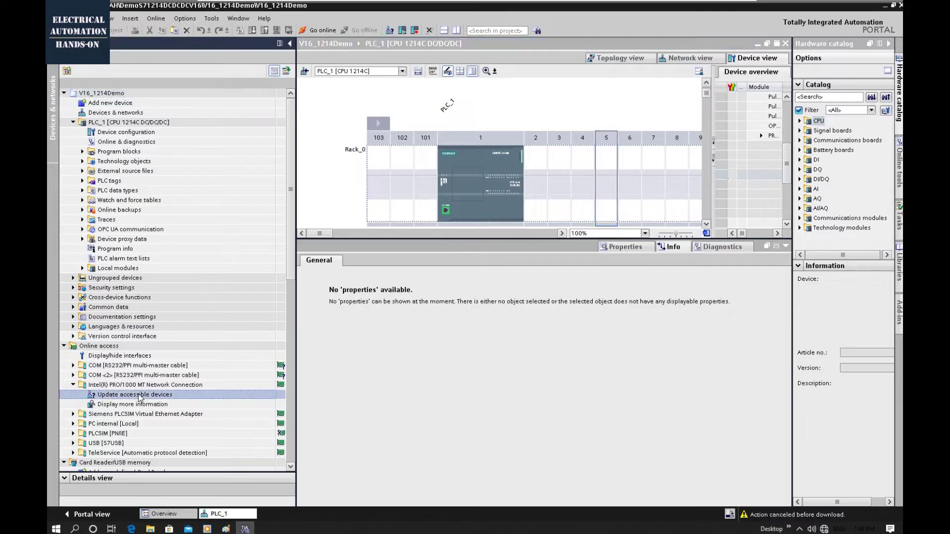
scroll(158, 390, "down", 2)
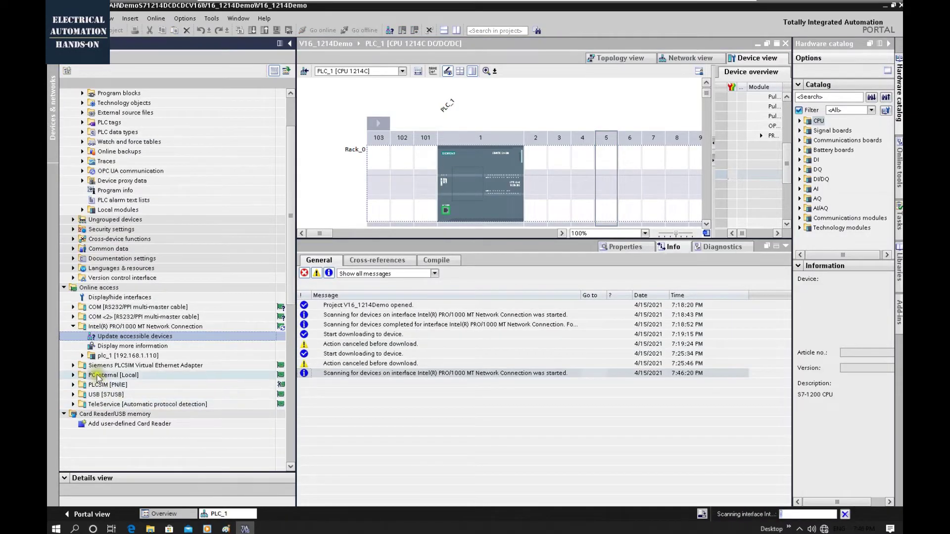
left_click(137, 357)
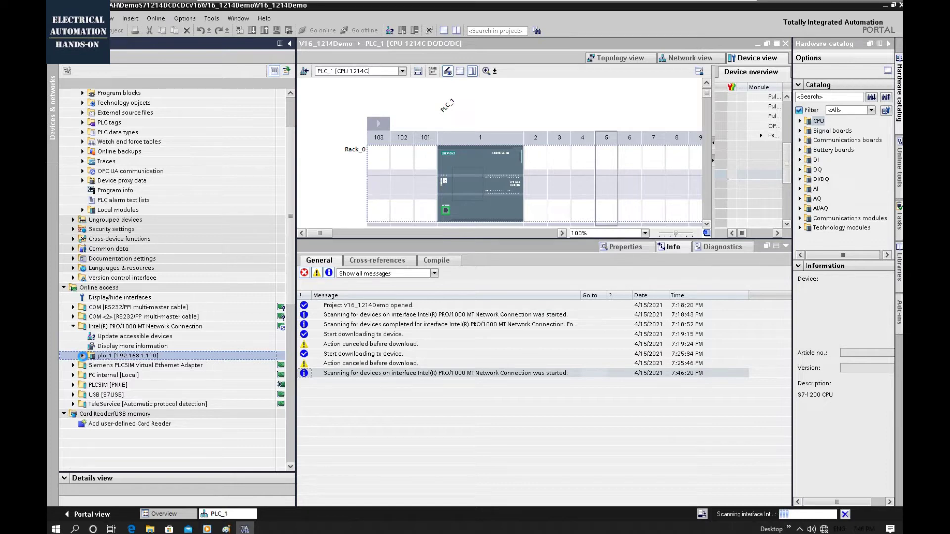
left_click(82, 356)
Expand the online Program blocks to confirm they are empty, then open the CPU's online diagnostics
scroll(148, 356, "down", 2)
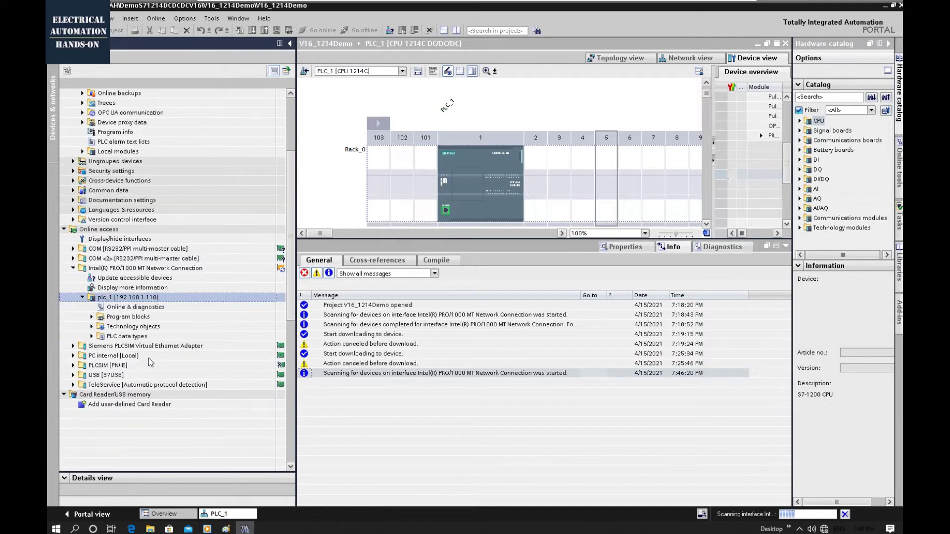
left_click(126, 317)
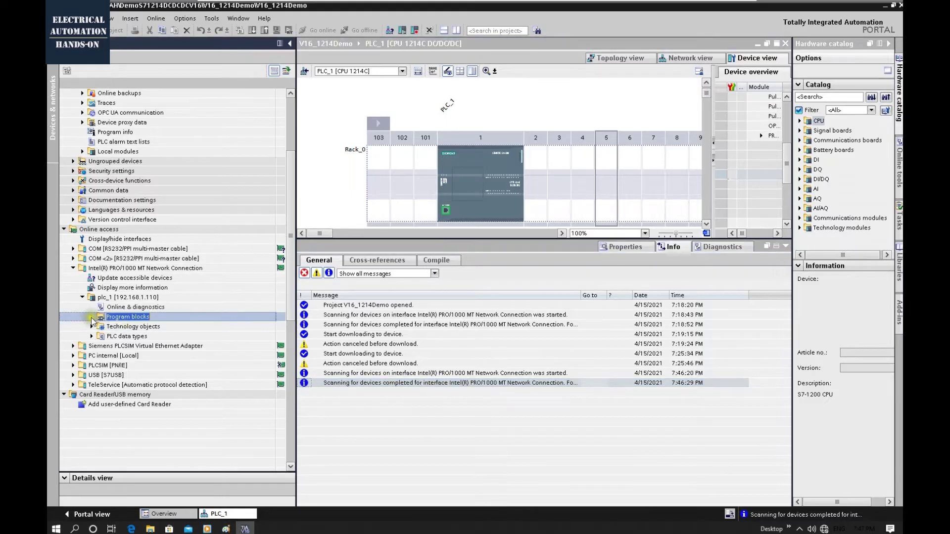
double_click(137, 319)
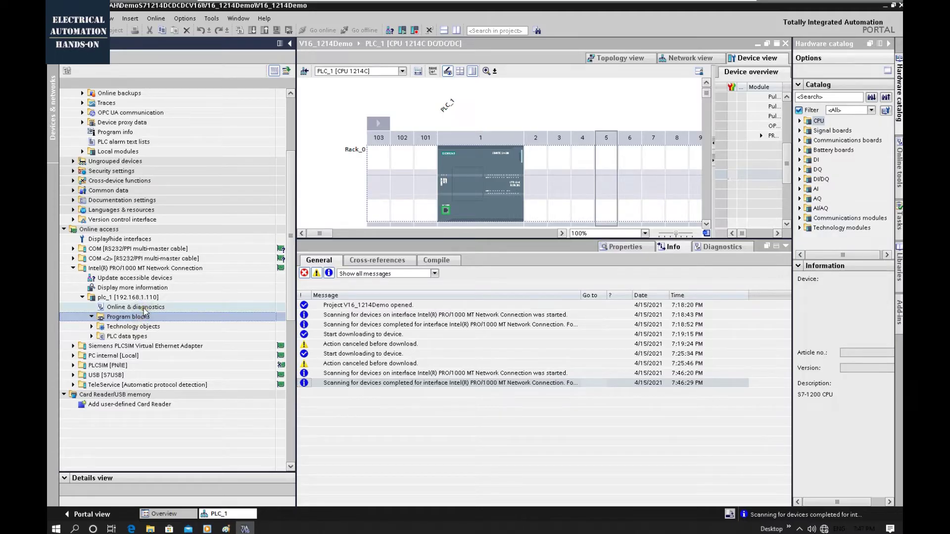
double_click(144, 307)
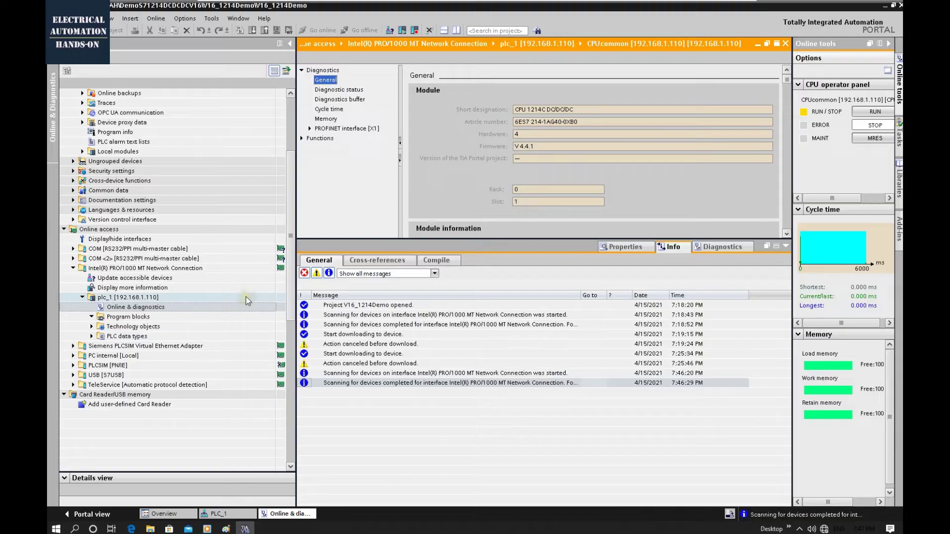
View the Memory page showing 4194304 load, 102400 work, 10240 retain bytes free, then select offline PLC_1
left_click(325, 119)
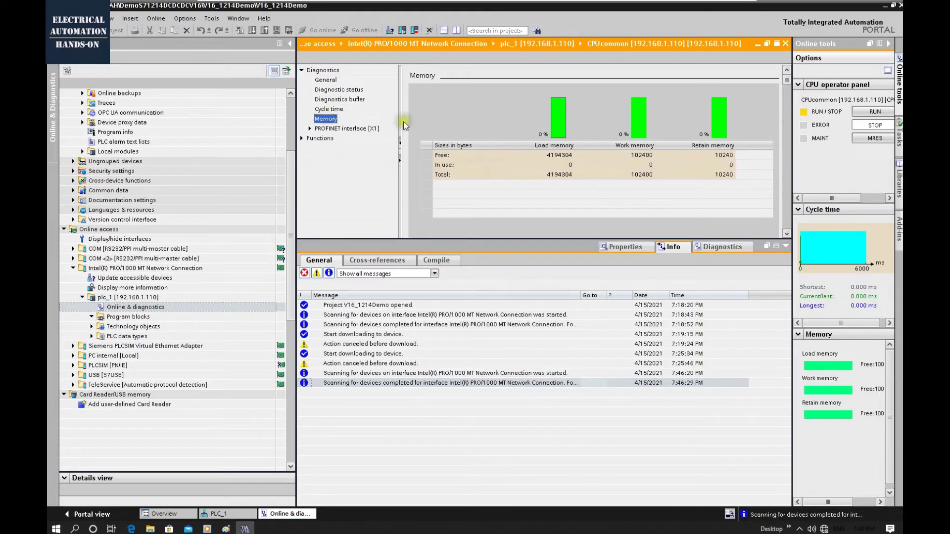
left_click(688, 146)
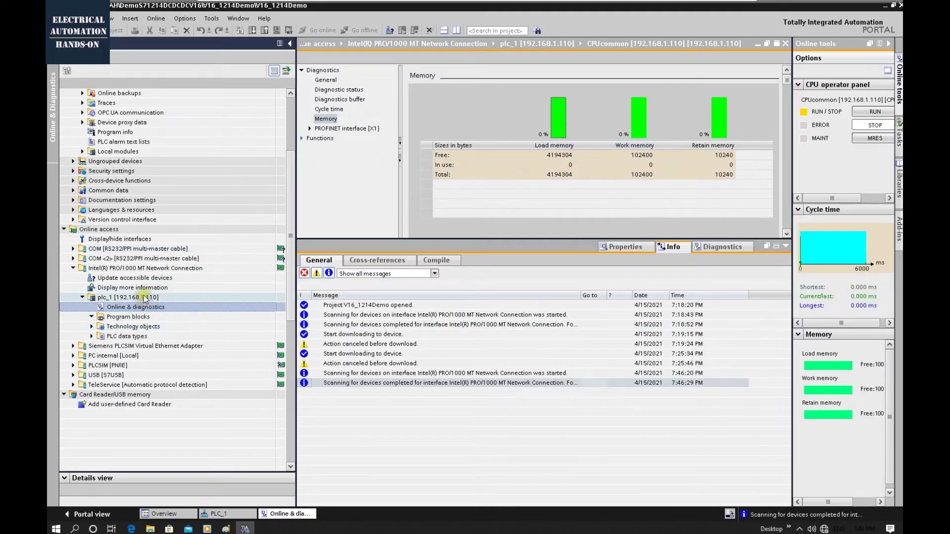
left_click(624, 176)
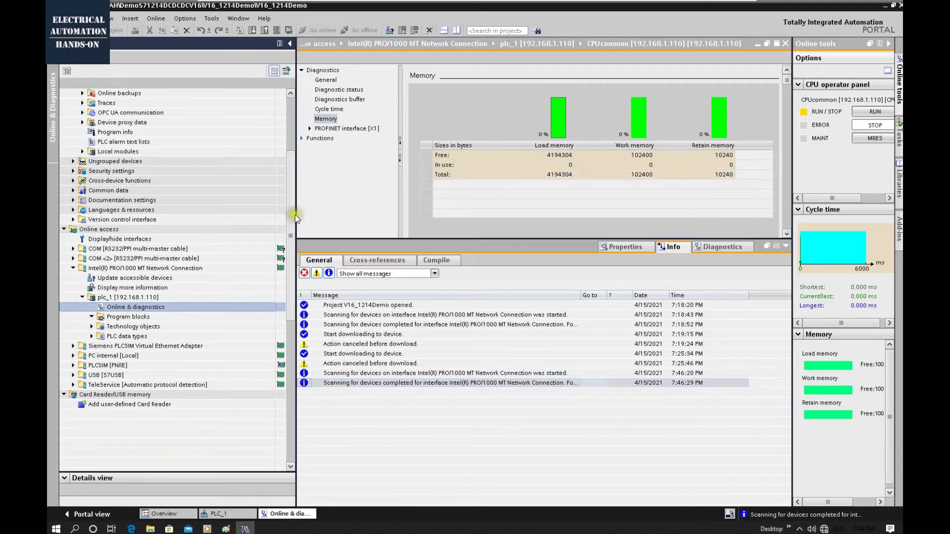
scroll(278, 218, "up", 4)
left_click(96, 122)
key("F2")
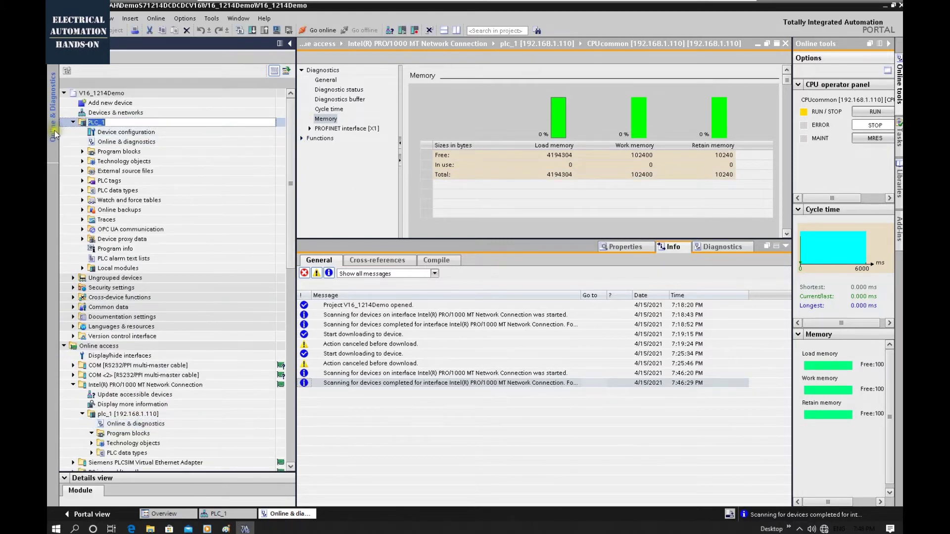
Open PLC_1's device configuration and start downloading to it; compiling gives 0 errors, 1 warning
left_click(154, 152)
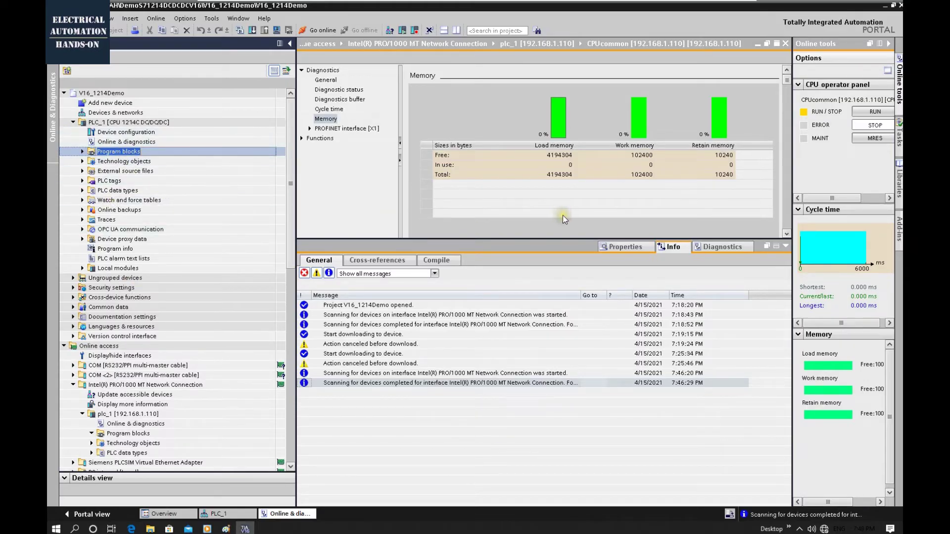
left_click(173, 122)
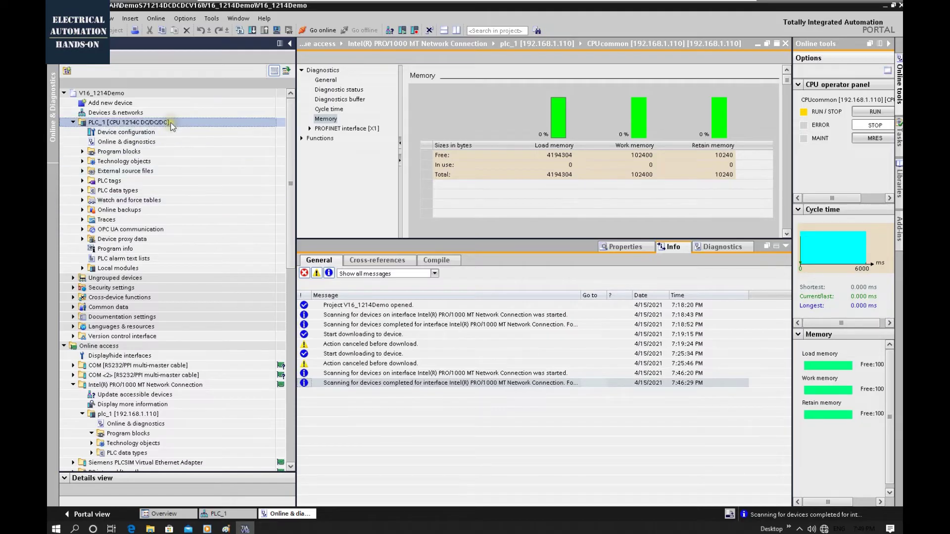
key("F2")
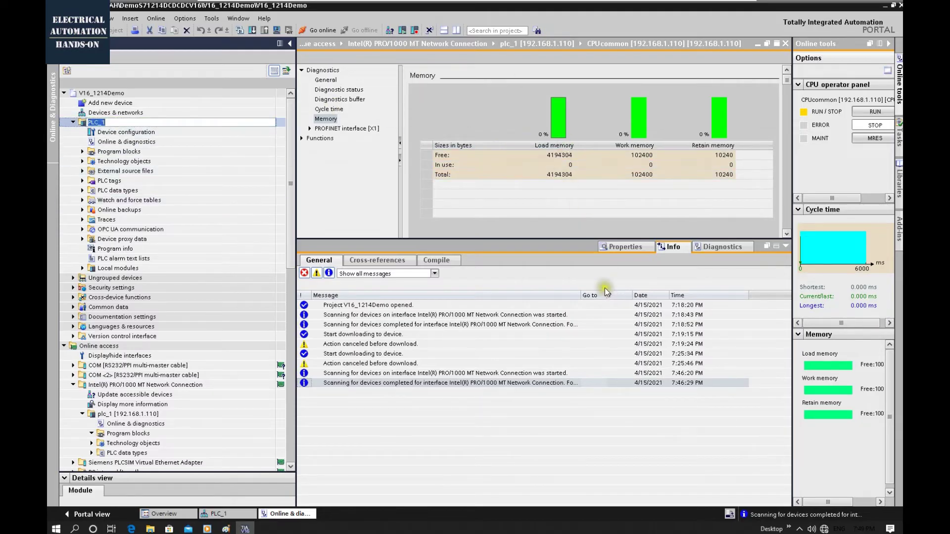
key("Escape")
key("Down")
key("Return")
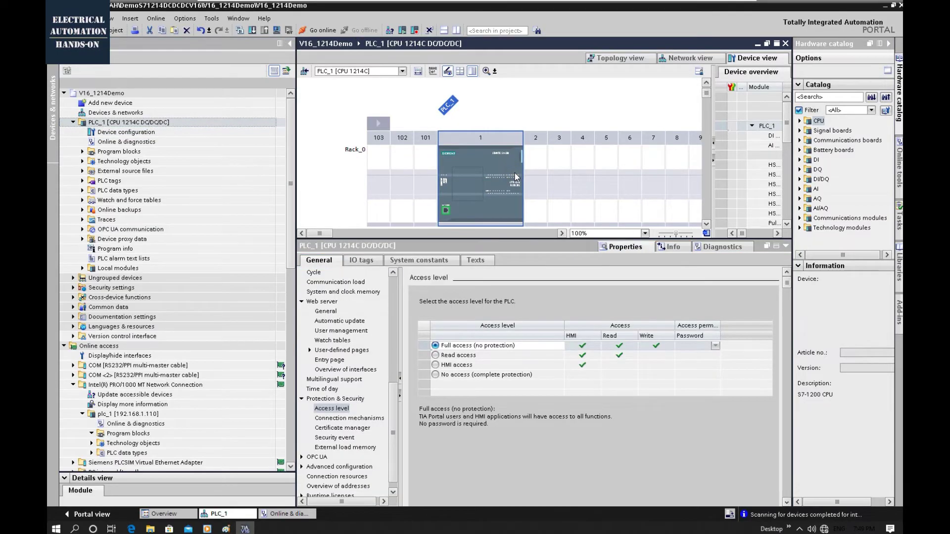
left_click(149, 122)
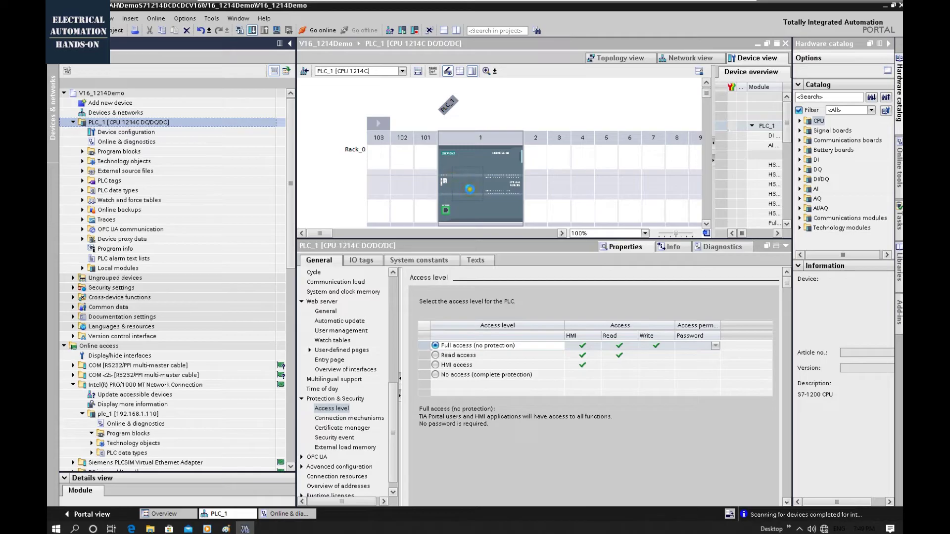
key("ctrl+l")
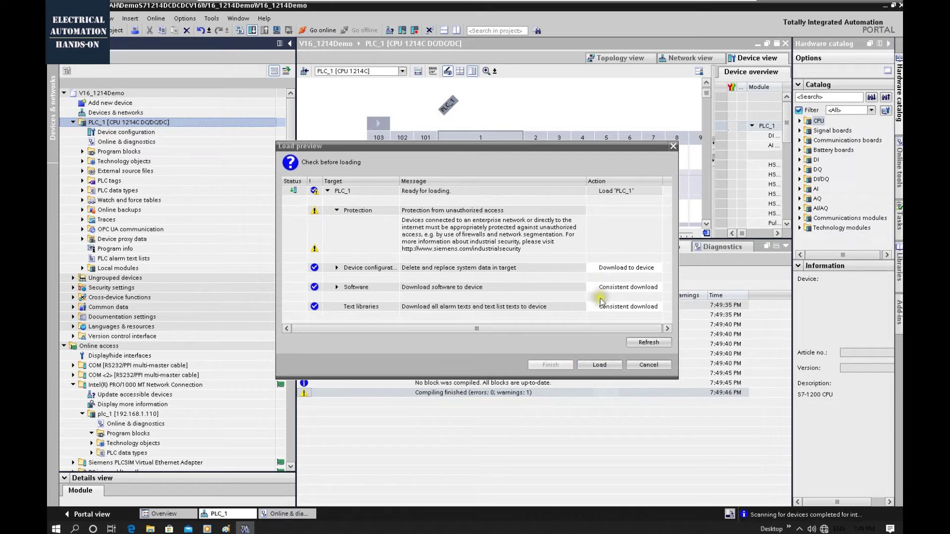
Load V16_1214Demo onto PLC_1 with Start module selected, finishing with 0 errors
left_click(593, 368)
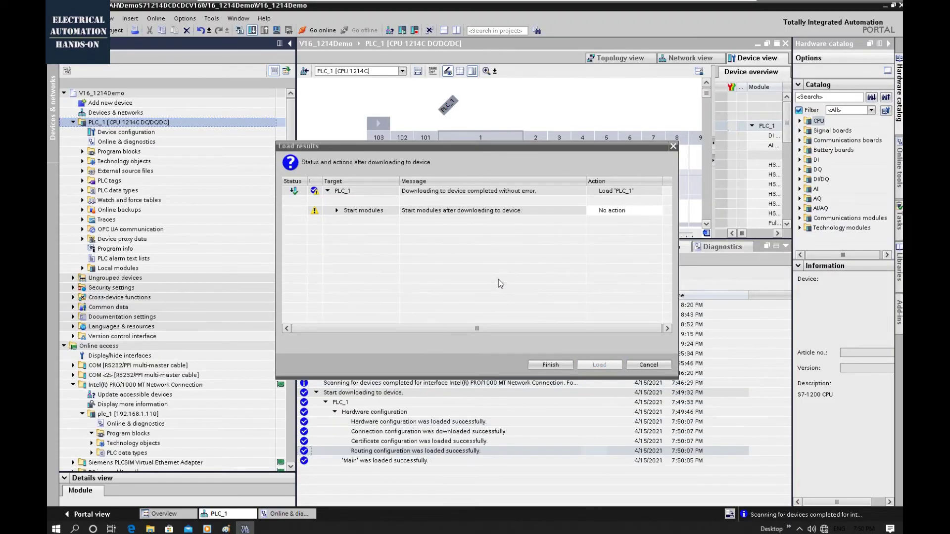
left_click(646, 210)
left_click(623, 220)
left_click(551, 365)
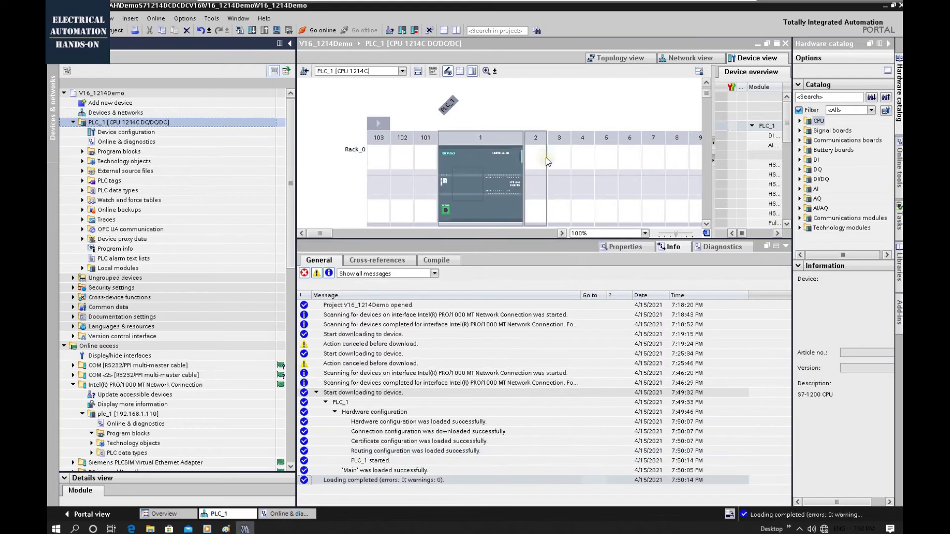
left_click(82, 151)
Open the Main [OB1] block online and select its Network 1
double_click(122, 170)
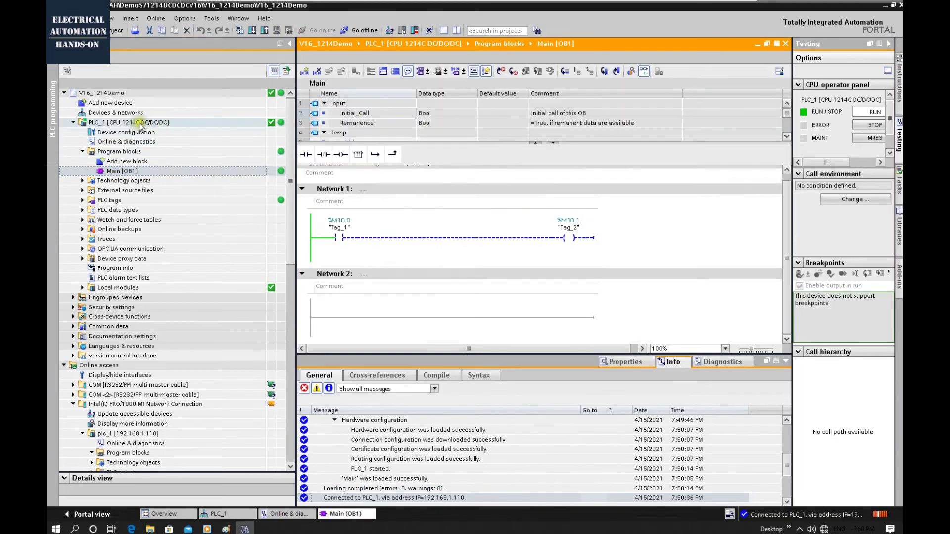
left_click(342, 223)
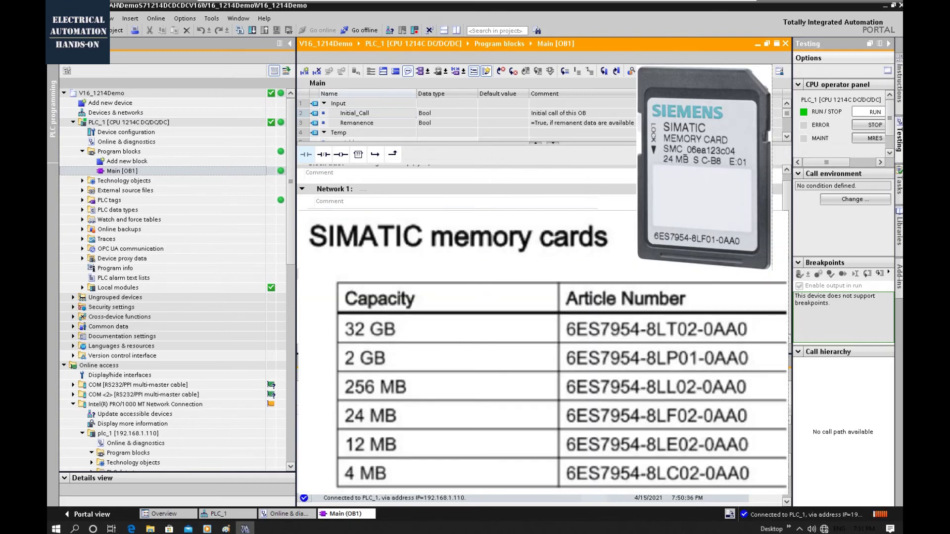
scroll(231, 412, "down", 6)
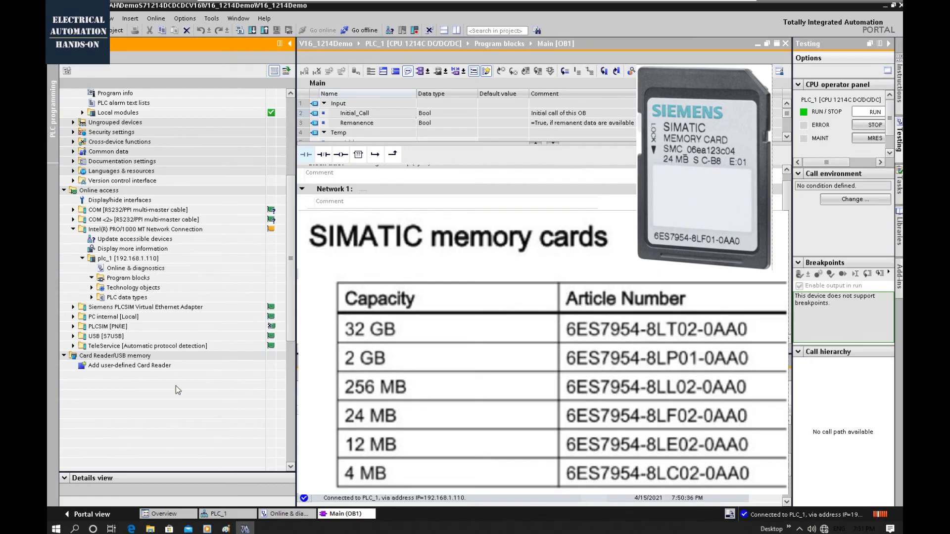
scroll(175, 391, "up", 1)
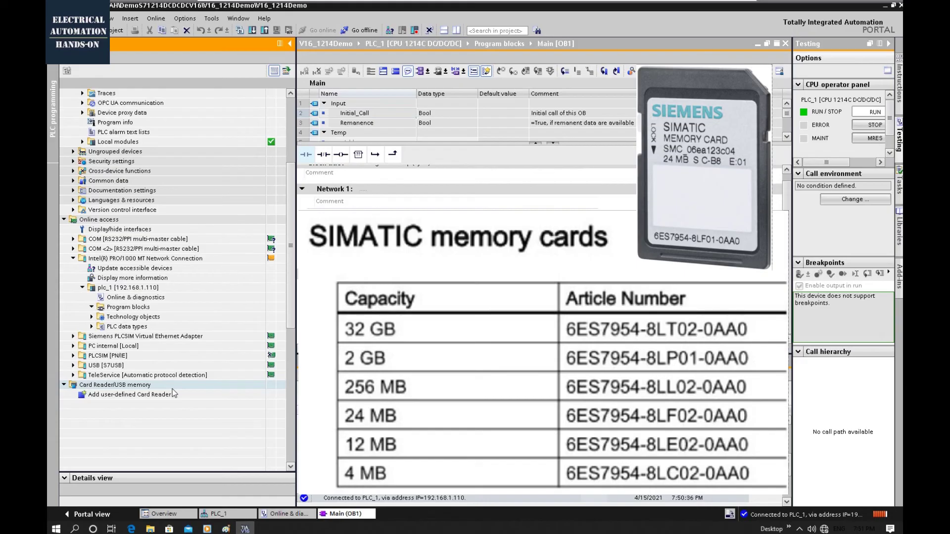
scroll(172, 389, "up", 2)
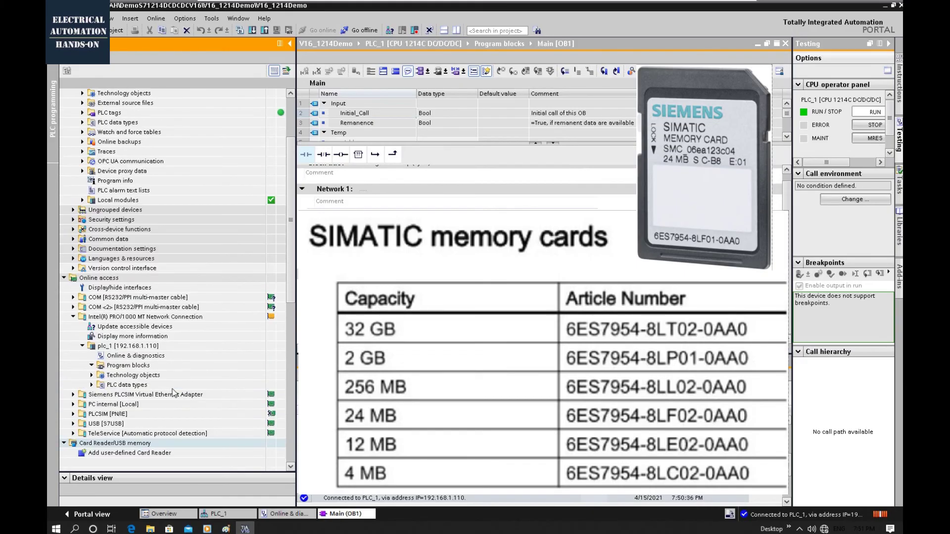
scroll(263, 230, "up", 3)
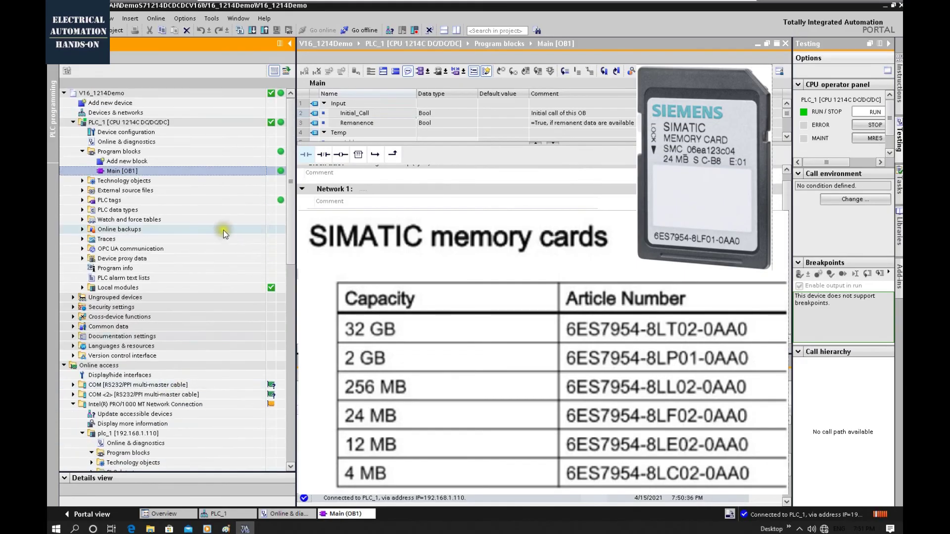